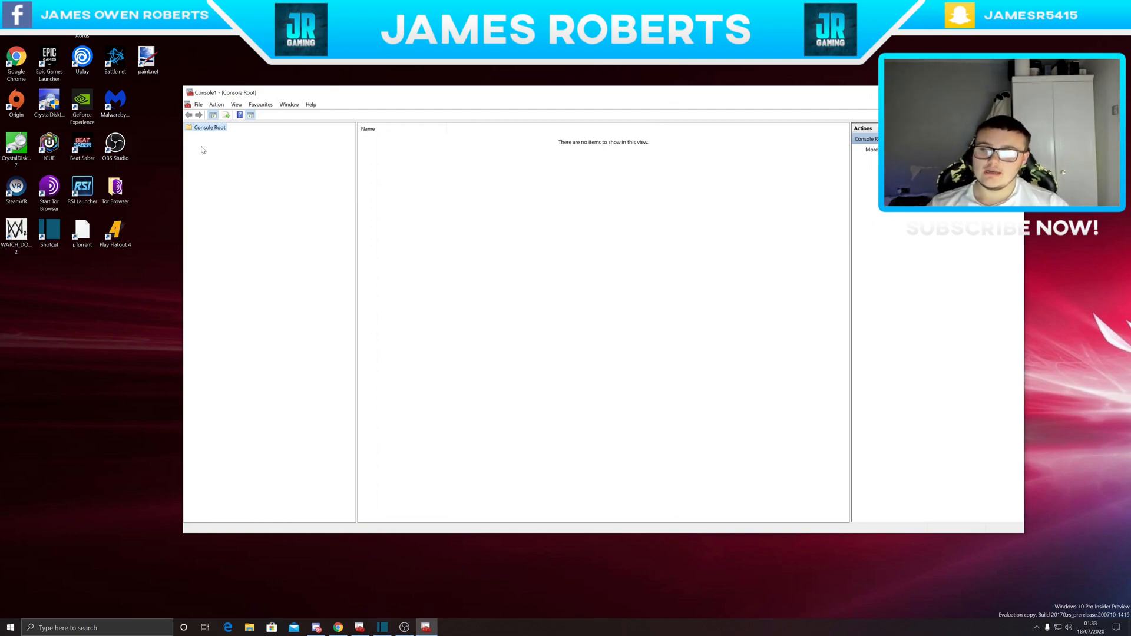
# Add the Group Policy Object snap-in to the console, targeting the local user whose Group Policy Object already exists.
pyautogui.click(199, 105)
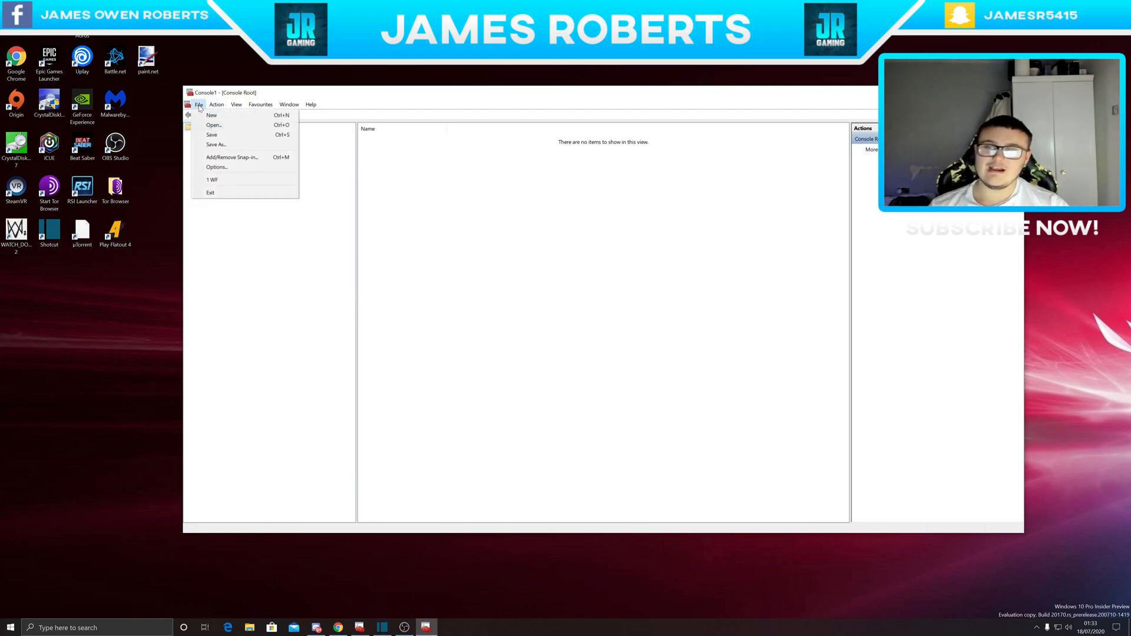
pyautogui.click(237, 162)
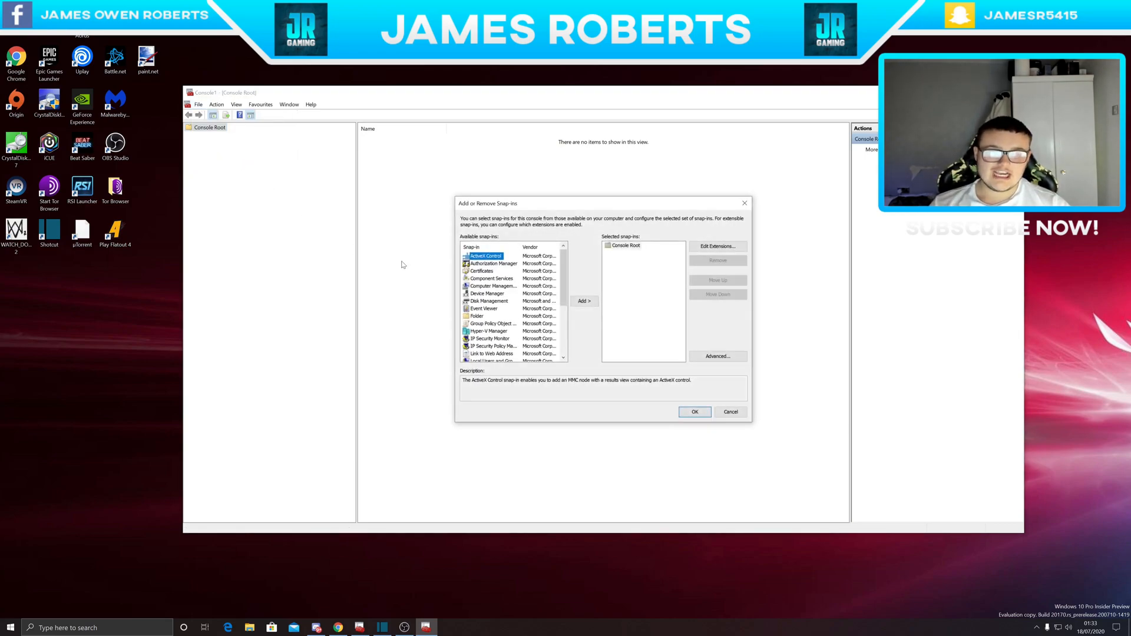
pyautogui.click(502, 325)
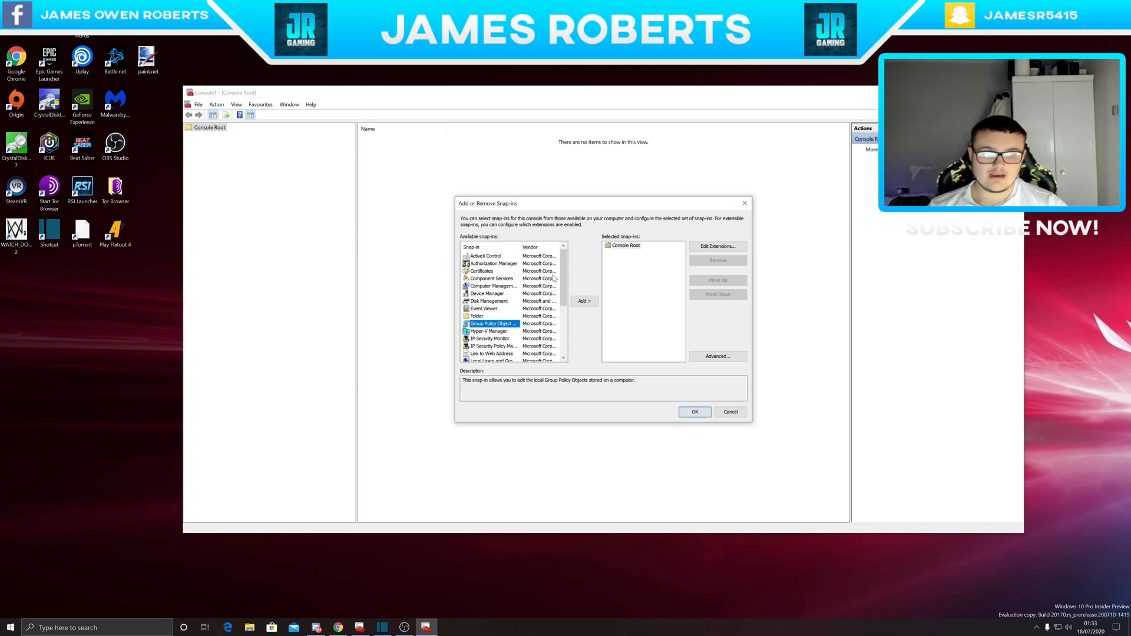
pyautogui.click(582, 303)
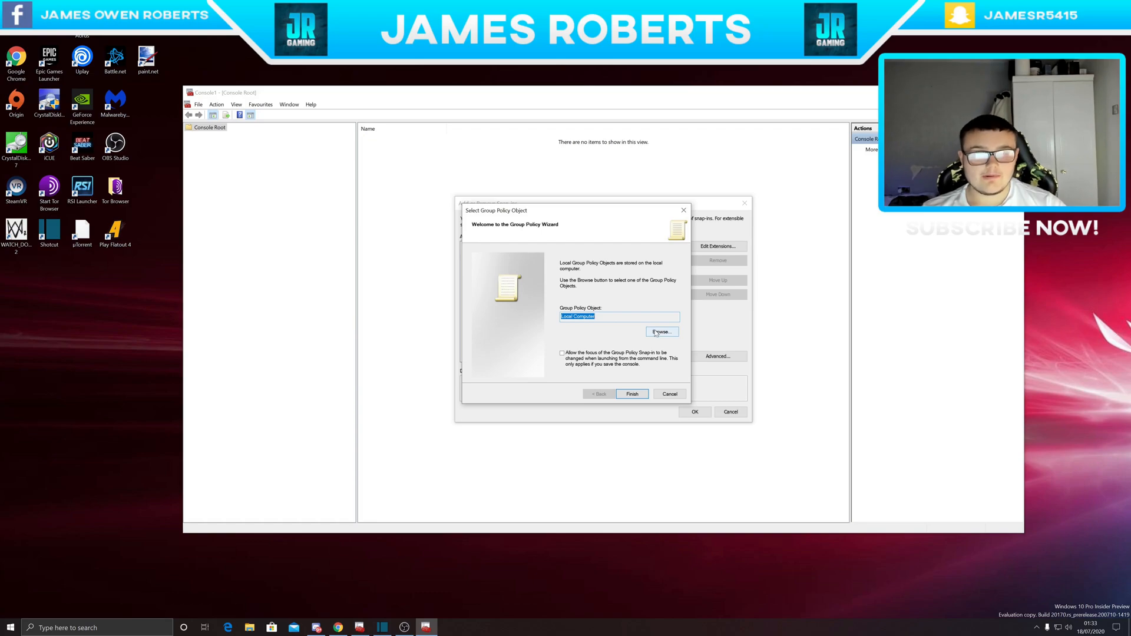
pyautogui.click(661, 333)
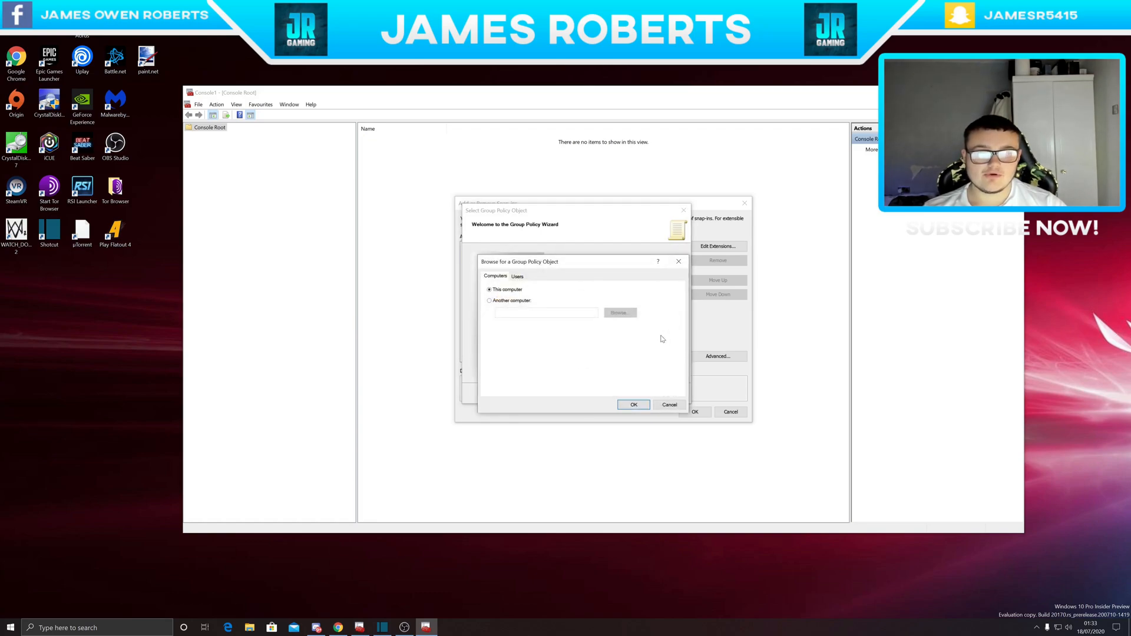
pyautogui.click(518, 277)
pyautogui.click(505, 334)
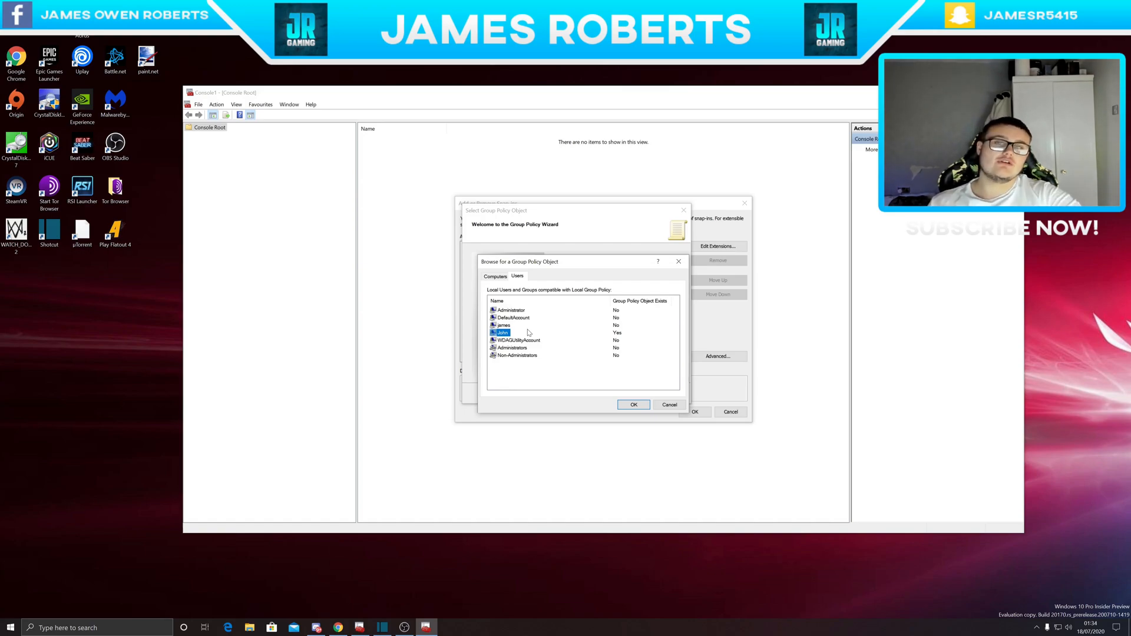
pyautogui.click(634, 404)
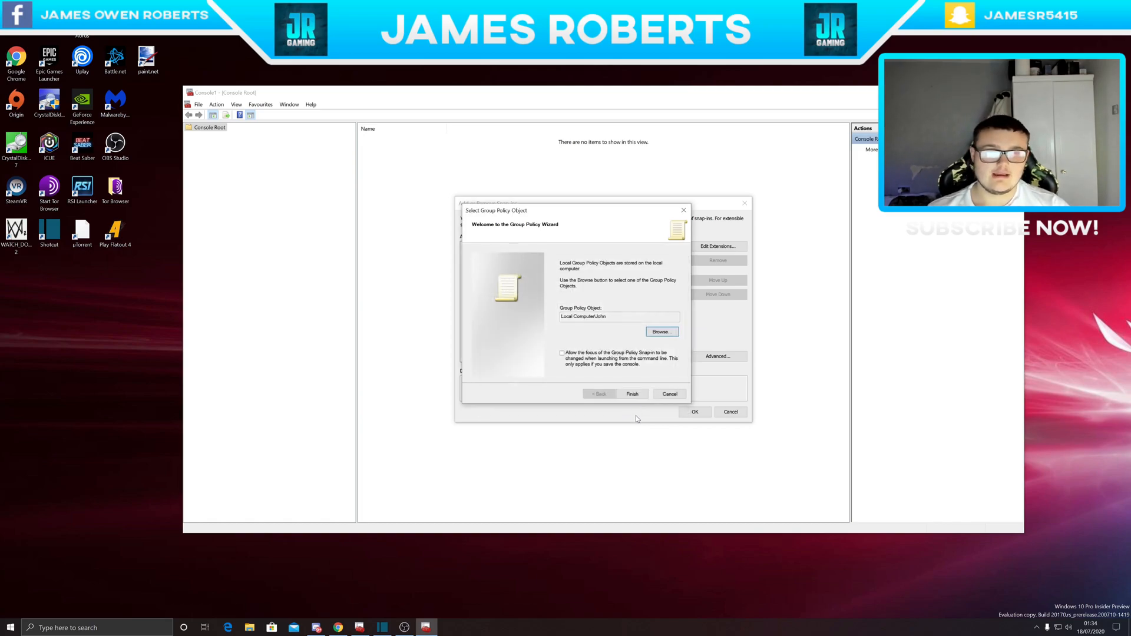
pyautogui.click(636, 394)
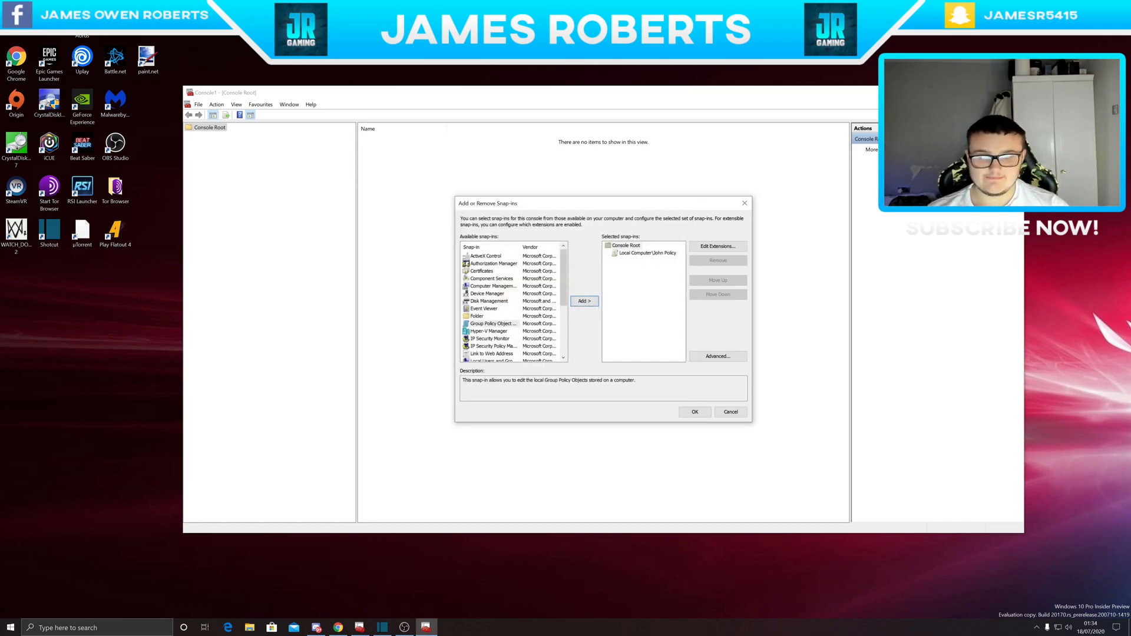
pyautogui.click(694, 414)
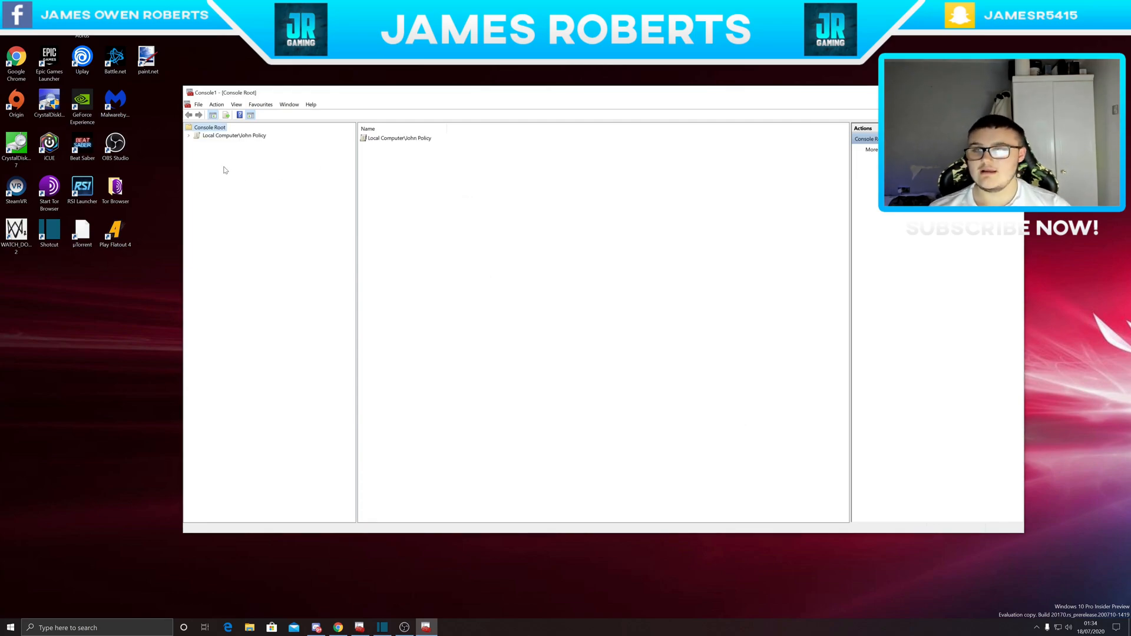
# Set "Prohibit access to Control Panel and PC settings" to Enabled under the user's User Configuration, Administrative Templates, Control Panel.
pyautogui.click(190, 137)
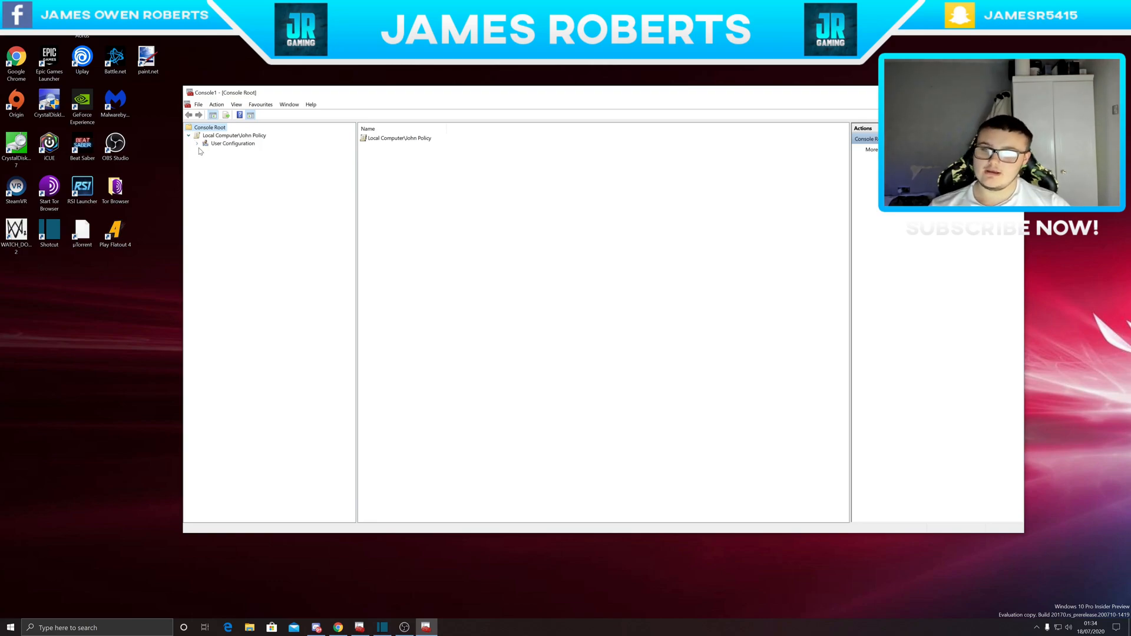
pyautogui.click(198, 143)
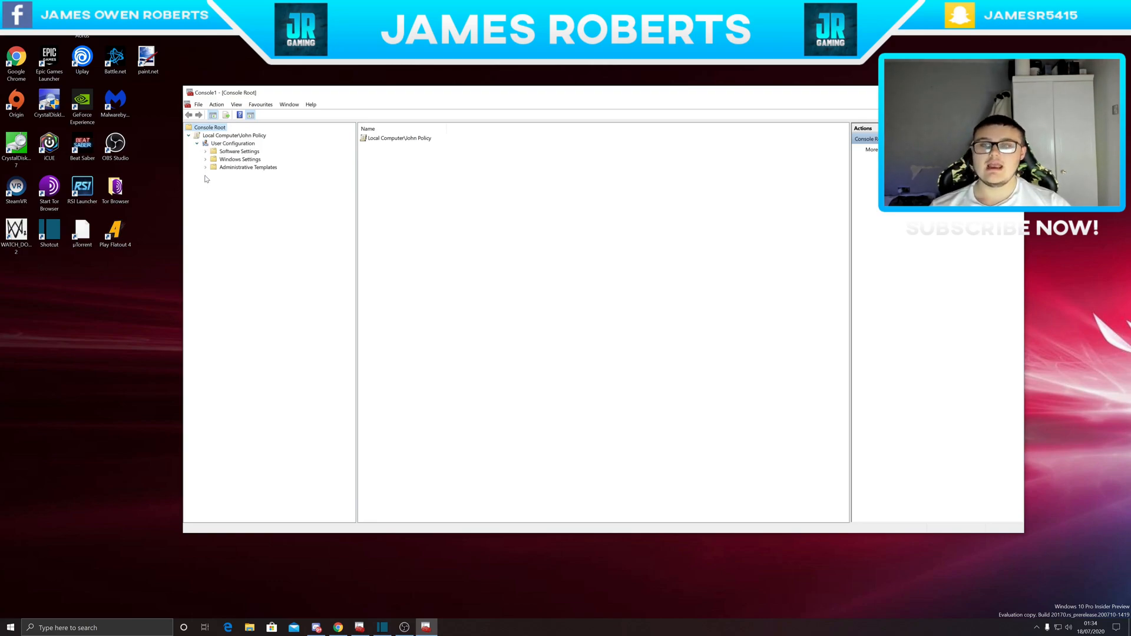
pyautogui.click(205, 167)
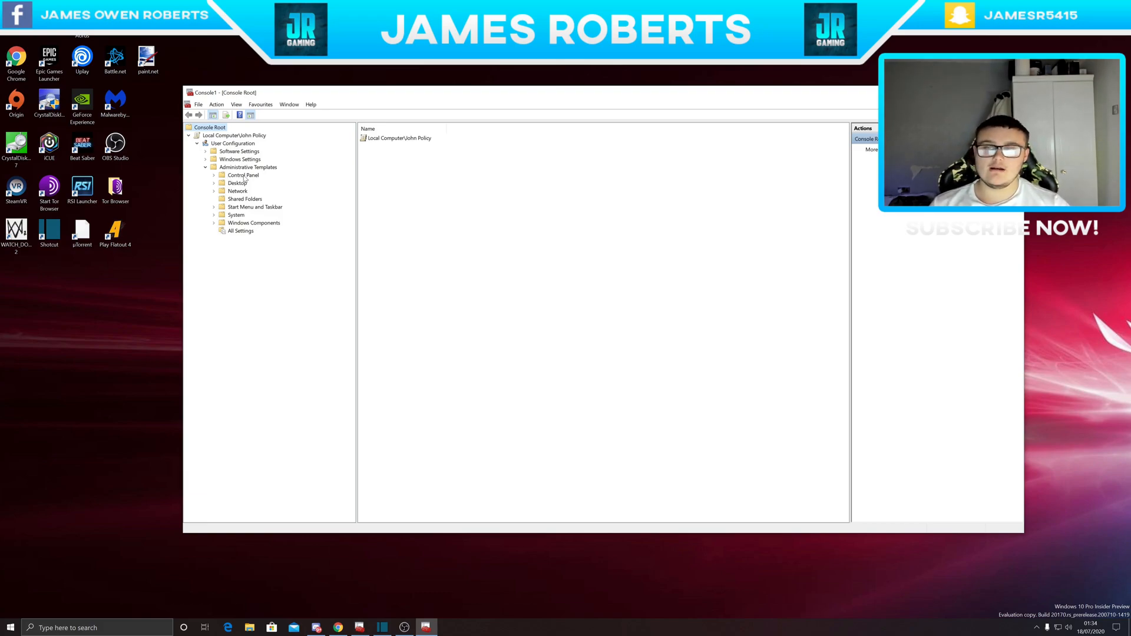
pyautogui.click(244, 176)
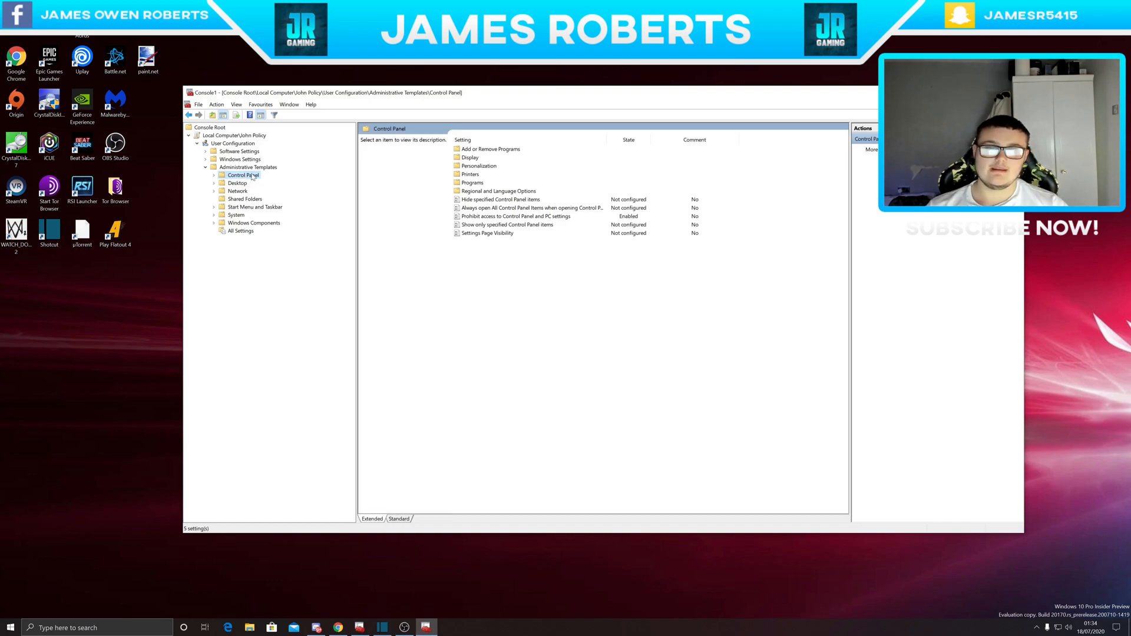
pyautogui.doubleClick(505, 217)
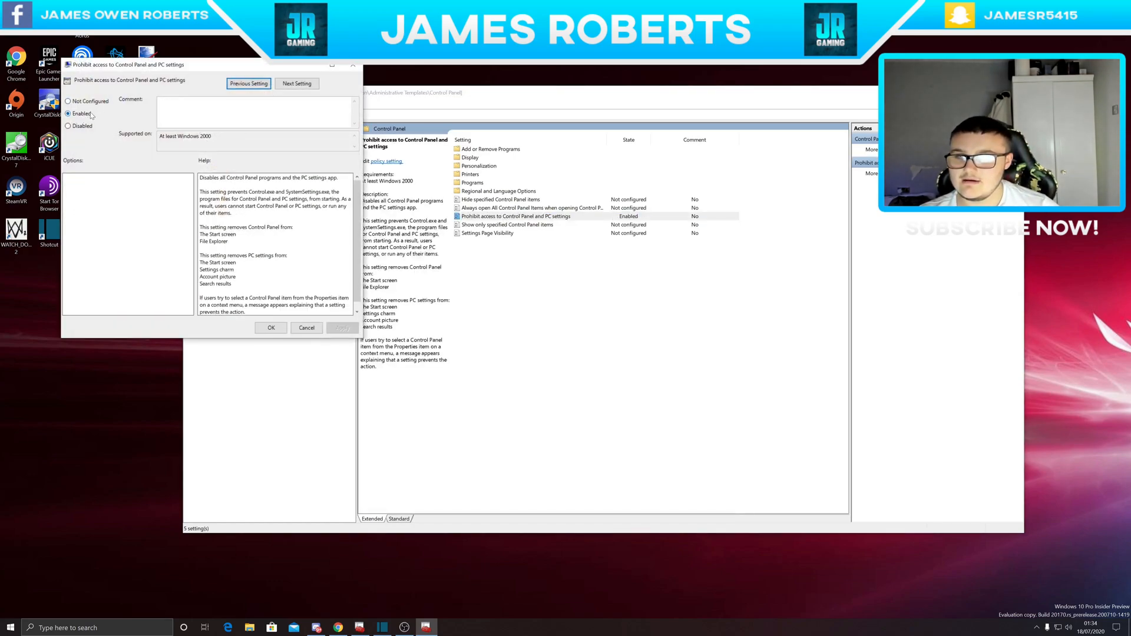
pyautogui.click(91, 115)
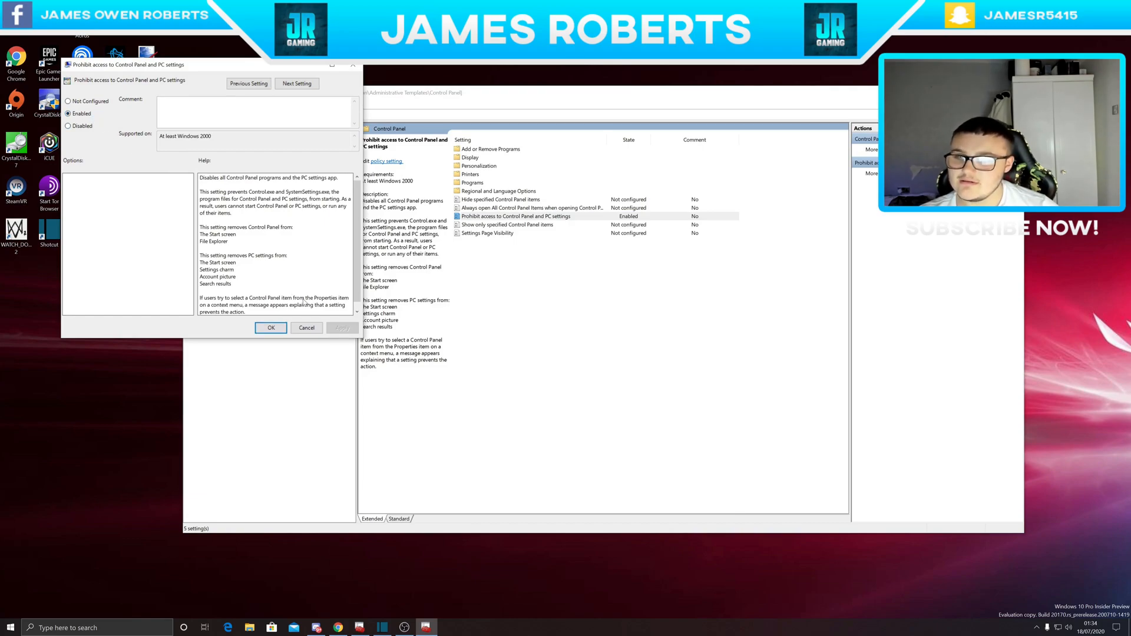
pyautogui.click(272, 328)
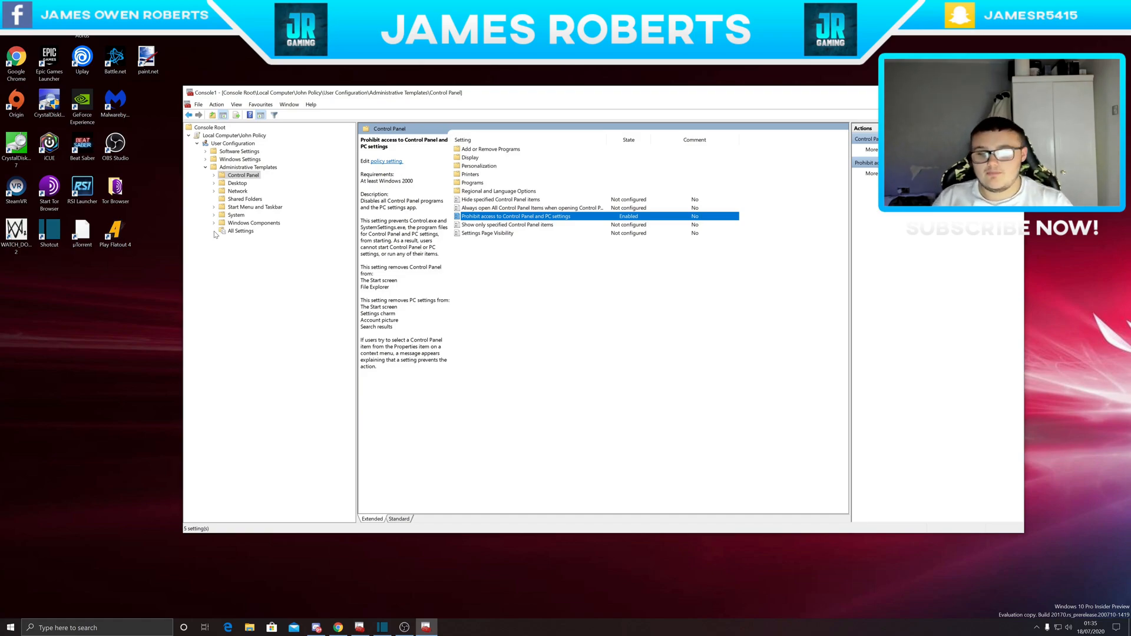
# Launch the Command Prompt to view its window, and close it again.
pyautogui.click(61, 625)
pyautogui.write('cmd')
pyautogui.press('Return')
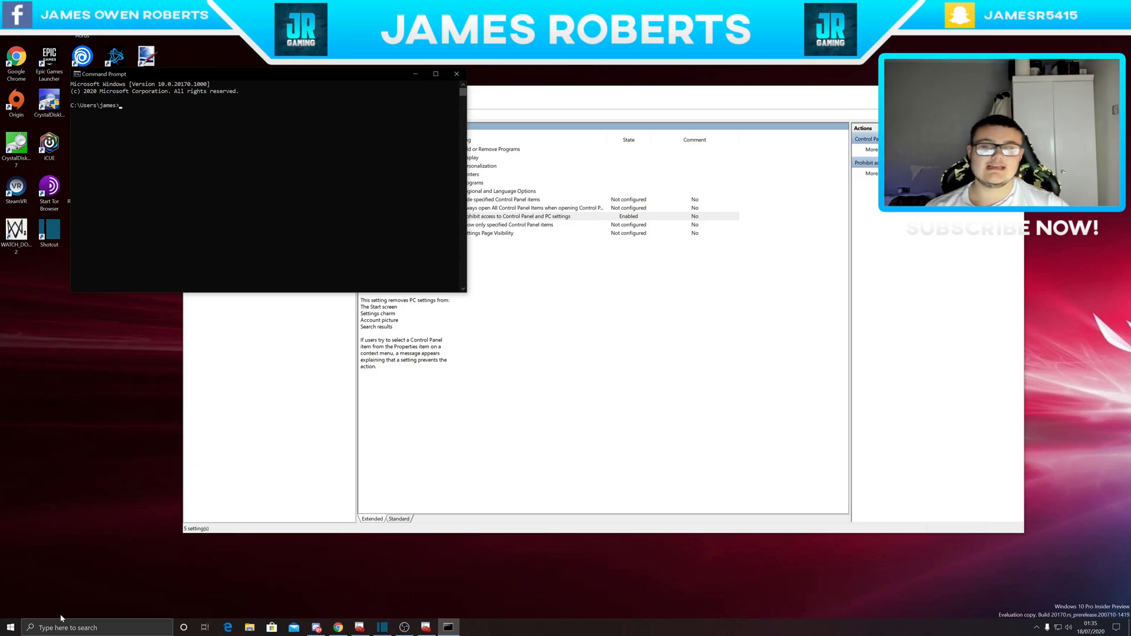
pyautogui.click(457, 75)
pyautogui.rightClick(453, 80)
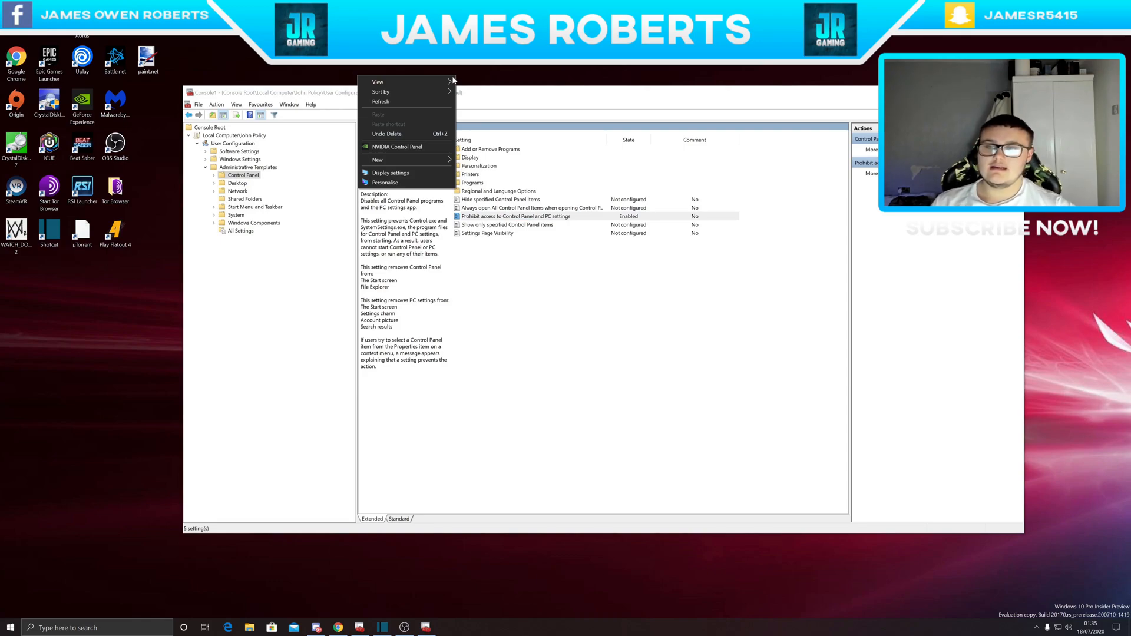
# Set "Prevent access to the command prompt" to Enabled among the System policies and apply it.
pyautogui.click(230, 215)
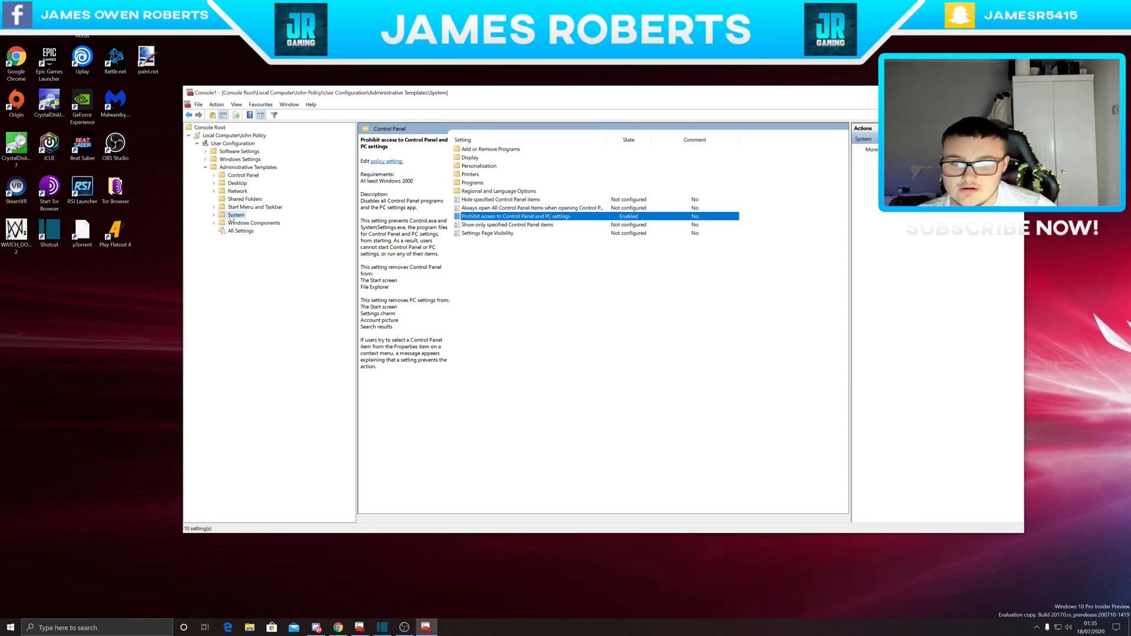
pyautogui.click(229, 178)
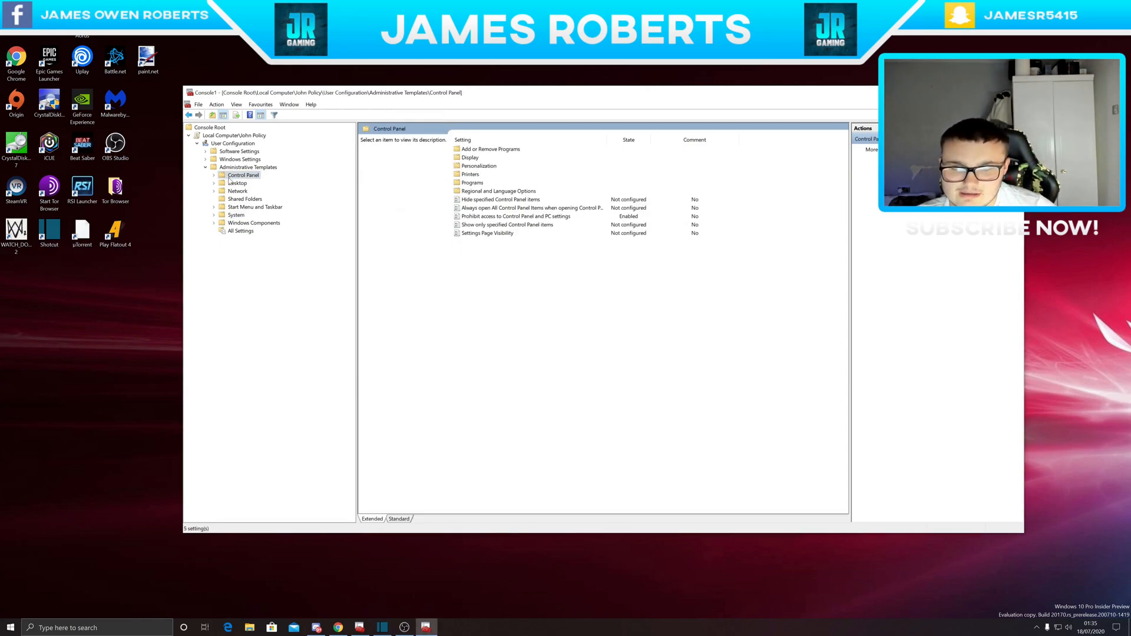
pyautogui.click(236, 216)
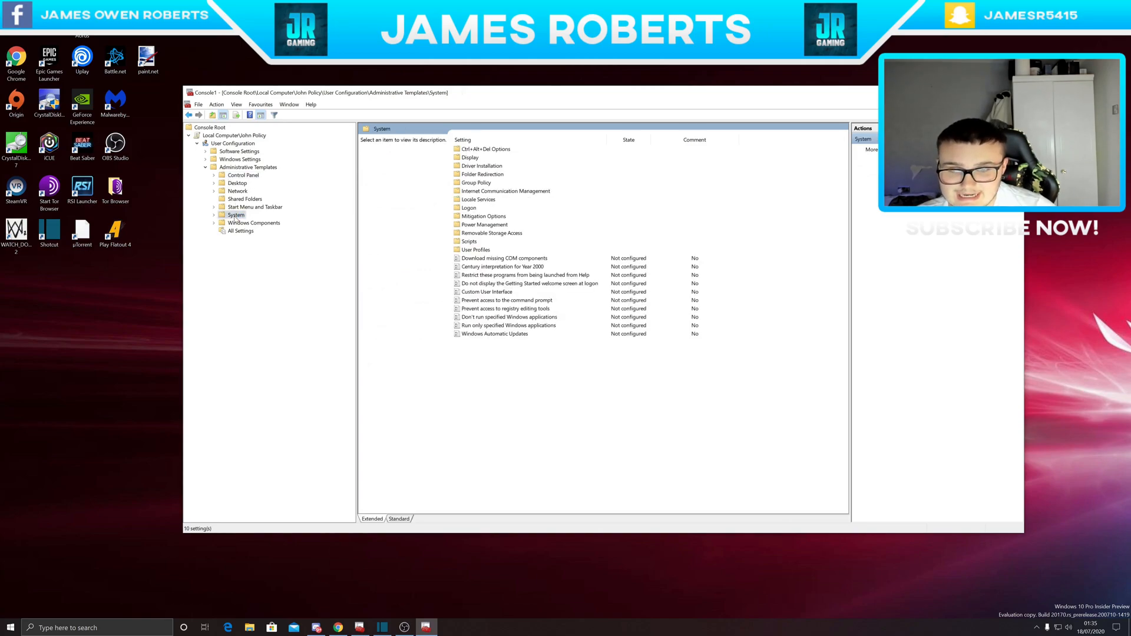
pyautogui.click(544, 303)
pyautogui.doubleClick(543, 304)
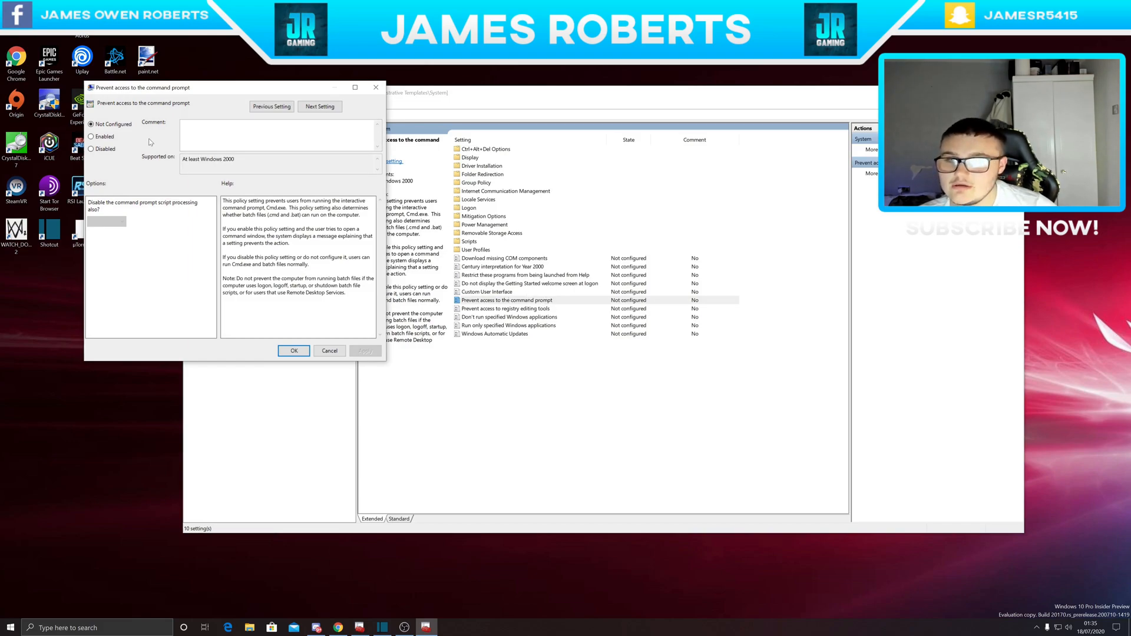
pyautogui.click(111, 137)
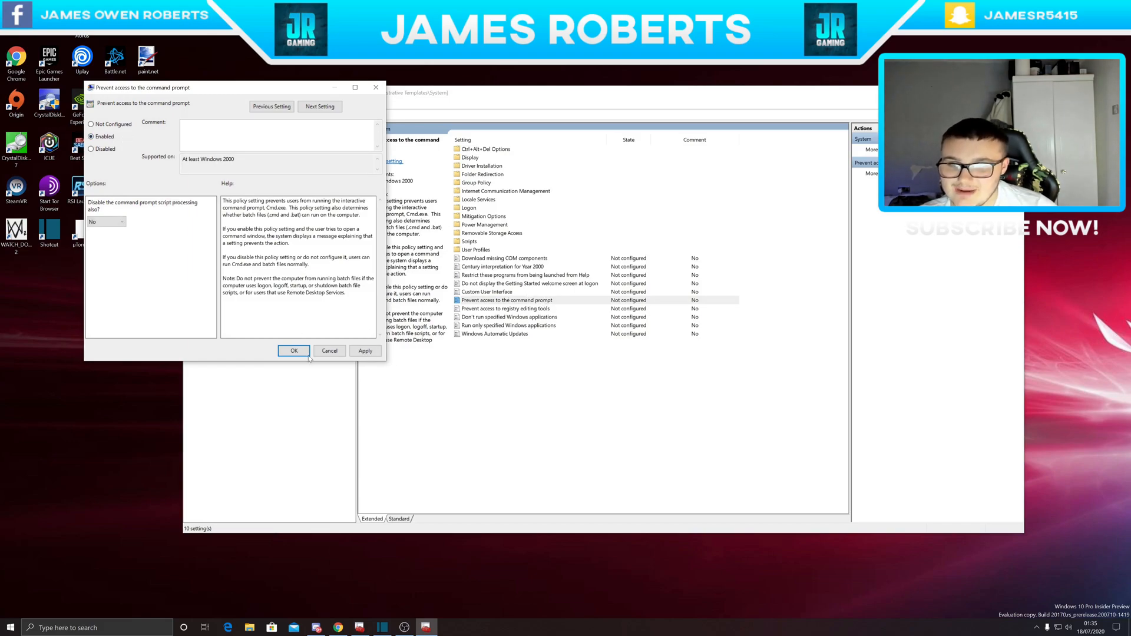
pyautogui.click(364, 351)
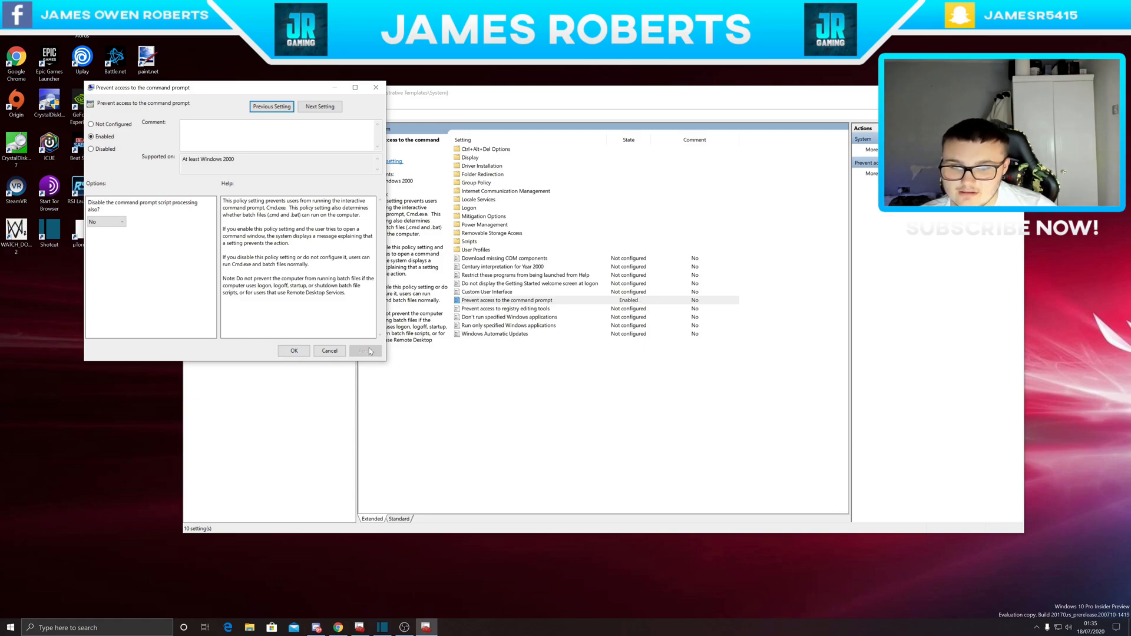
pyautogui.click(304, 352)
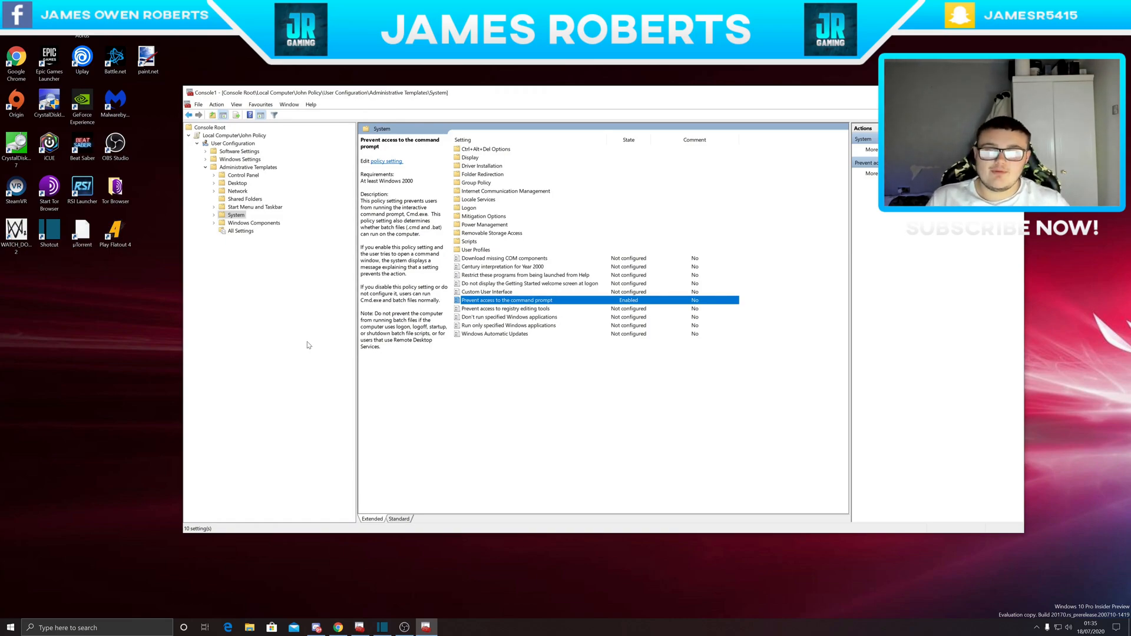
# Set "Prevent access to registry editing tools" to Enabled among the System policies and apply it.
pyautogui.click(519, 309)
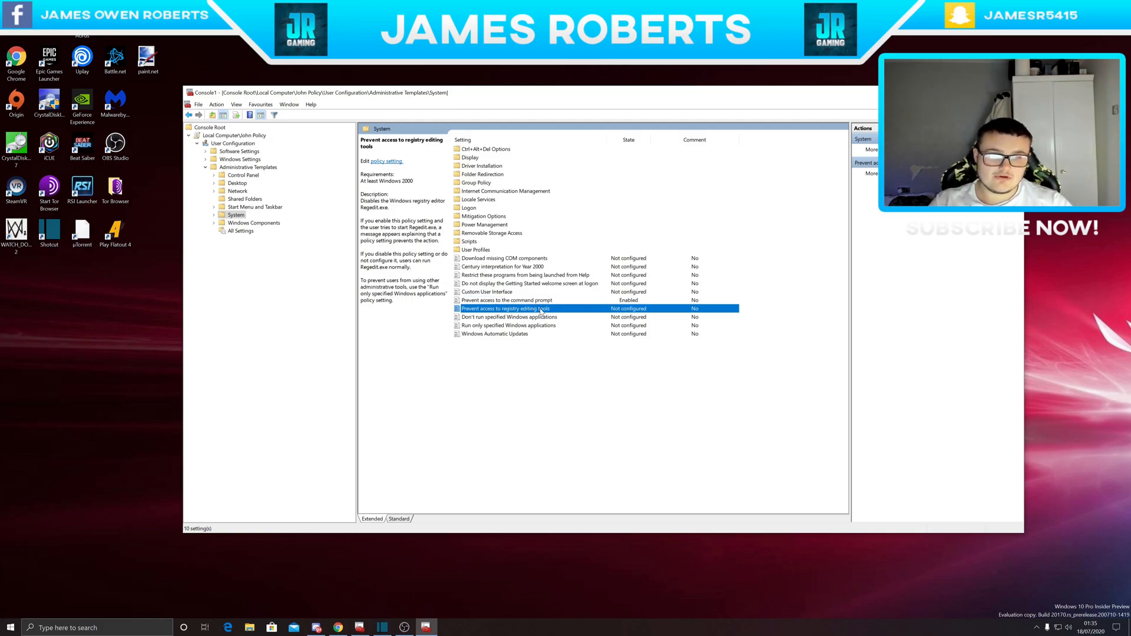
pyautogui.doubleClick(542, 312)
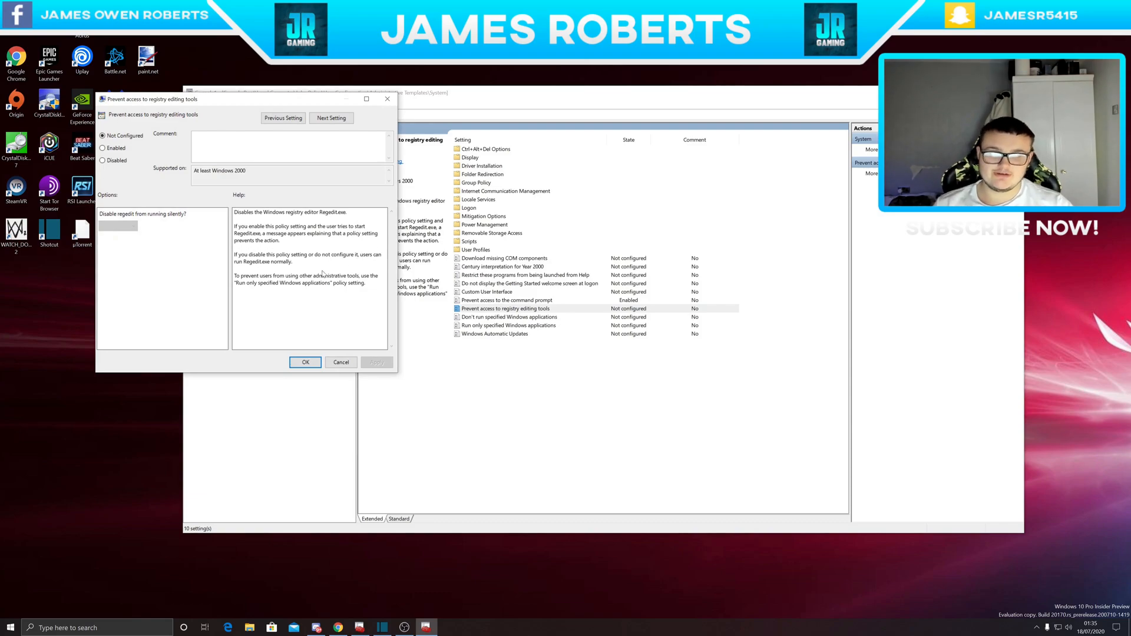
pyautogui.click(117, 150)
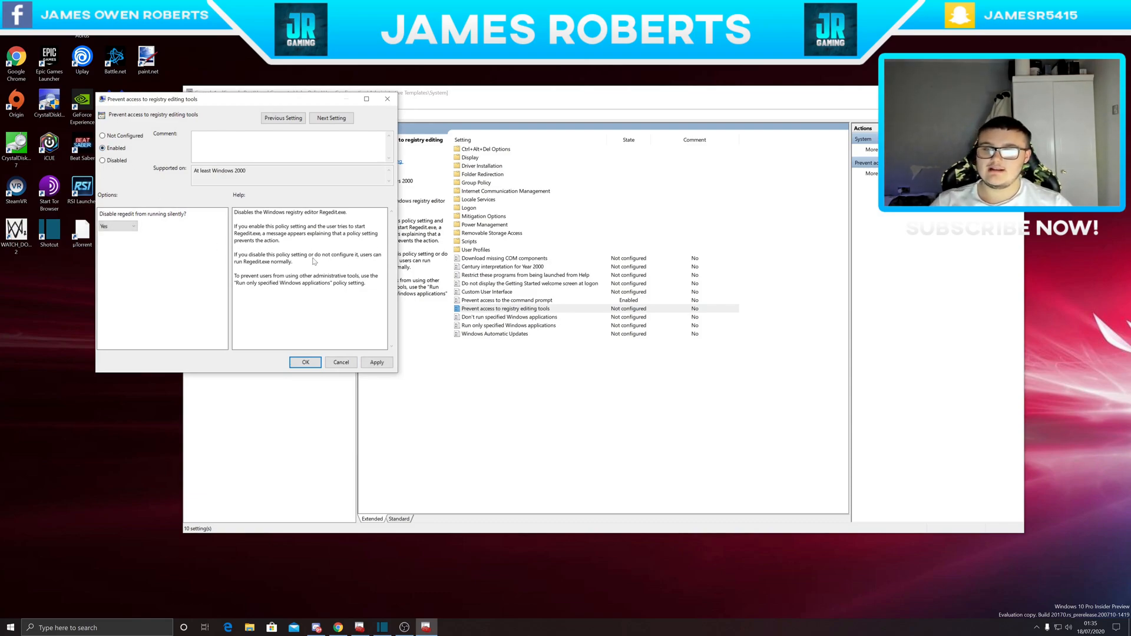
pyautogui.click(369, 364)
pyautogui.click(315, 363)
pyautogui.click(315, 364)
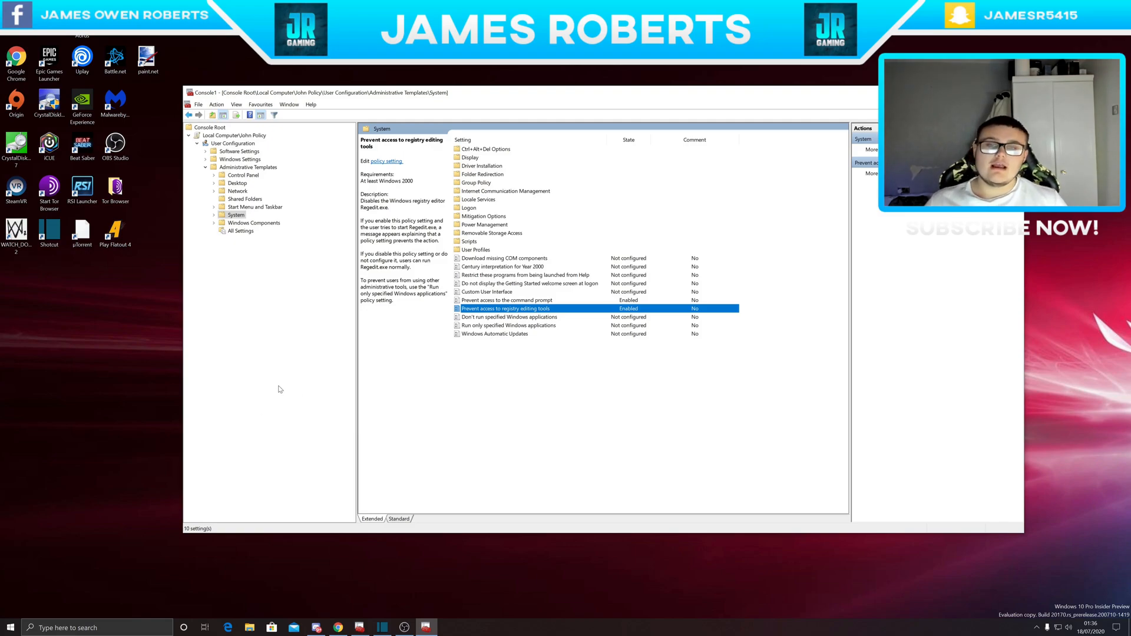
pyautogui.click(116, 201)
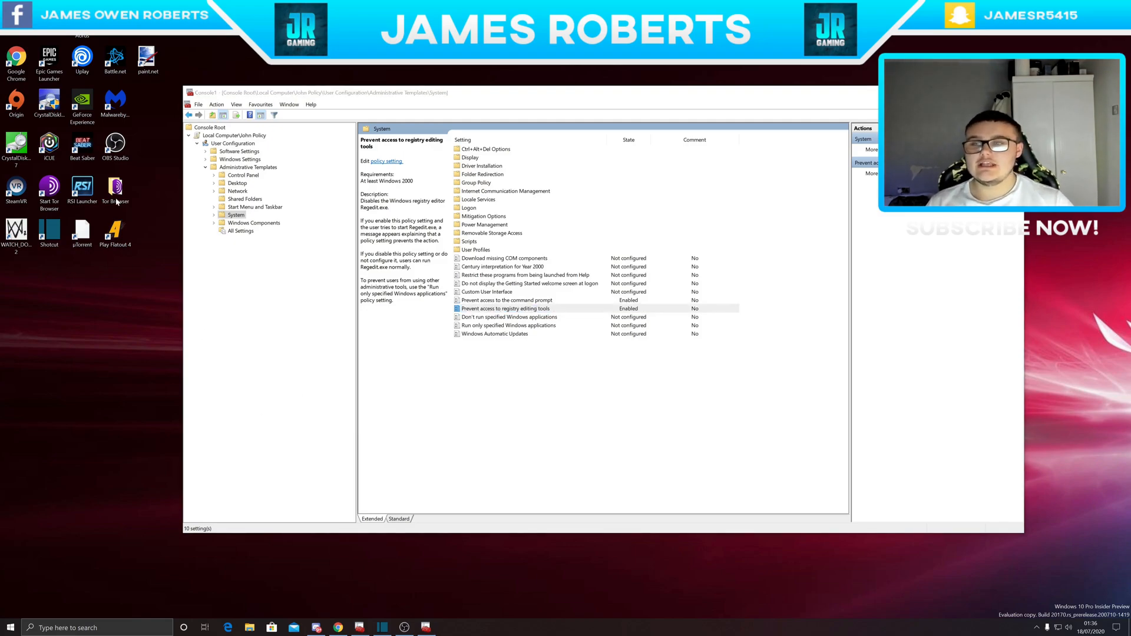
# Save the console as a Microsoft Management Console file on the Desktop, named with the restricted user's first name.
pyautogui.click(201, 106)
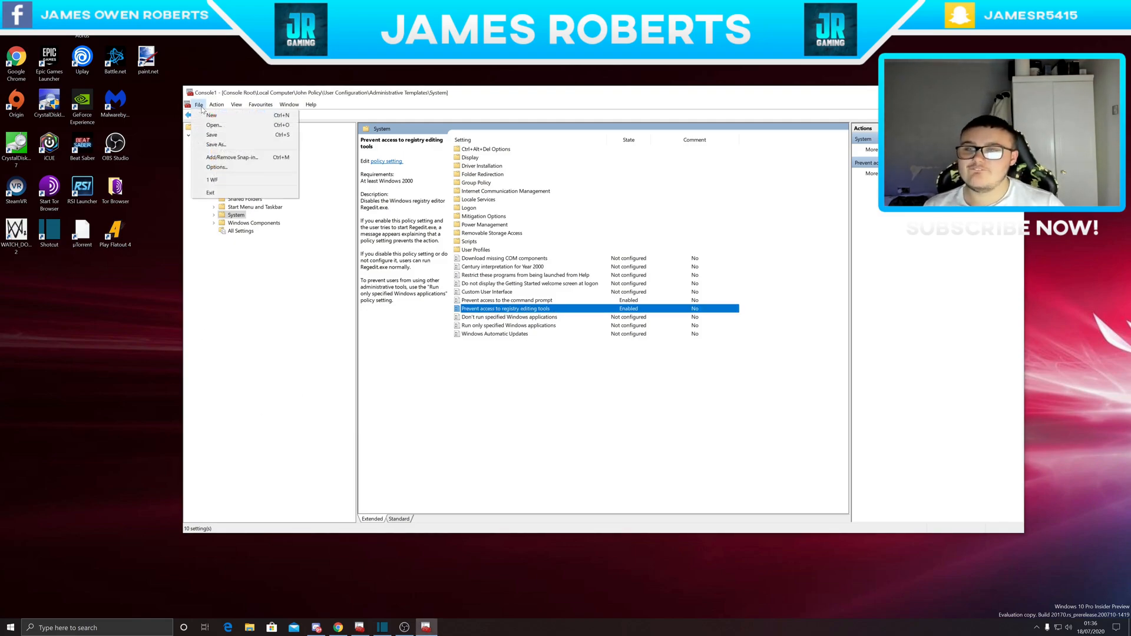
pyautogui.click(224, 146)
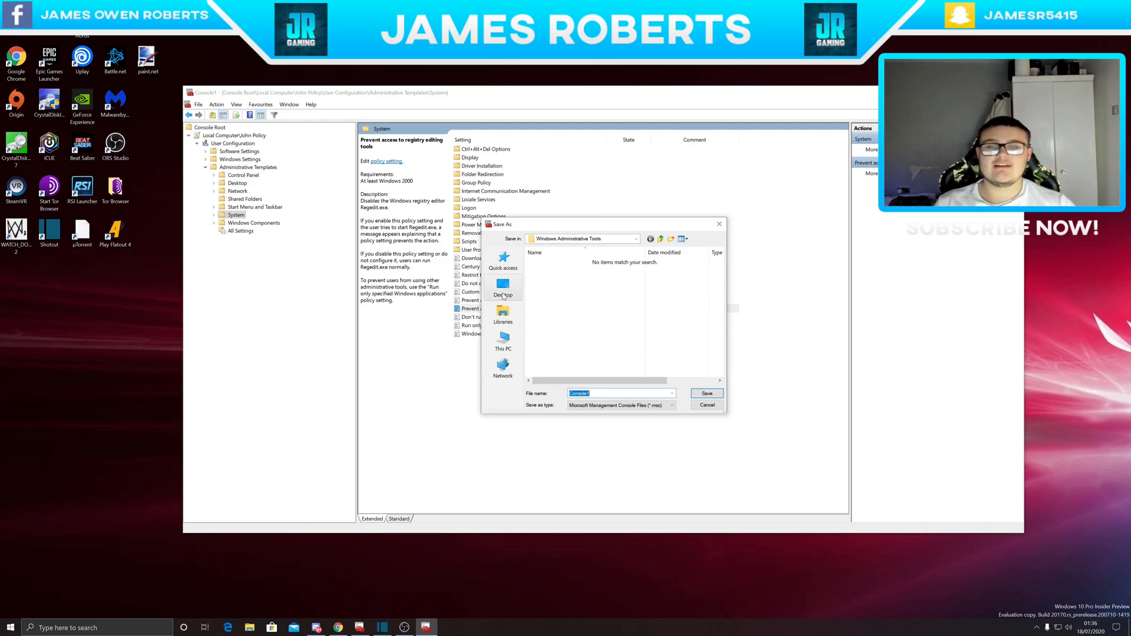
pyautogui.click(503, 293)
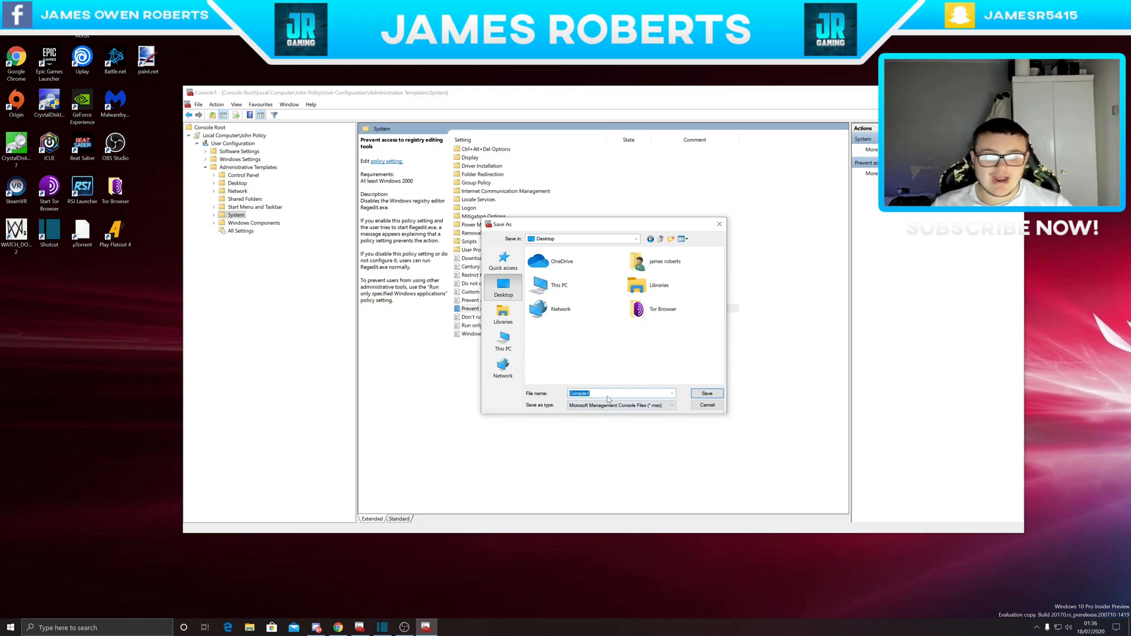
pyautogui.write('John')
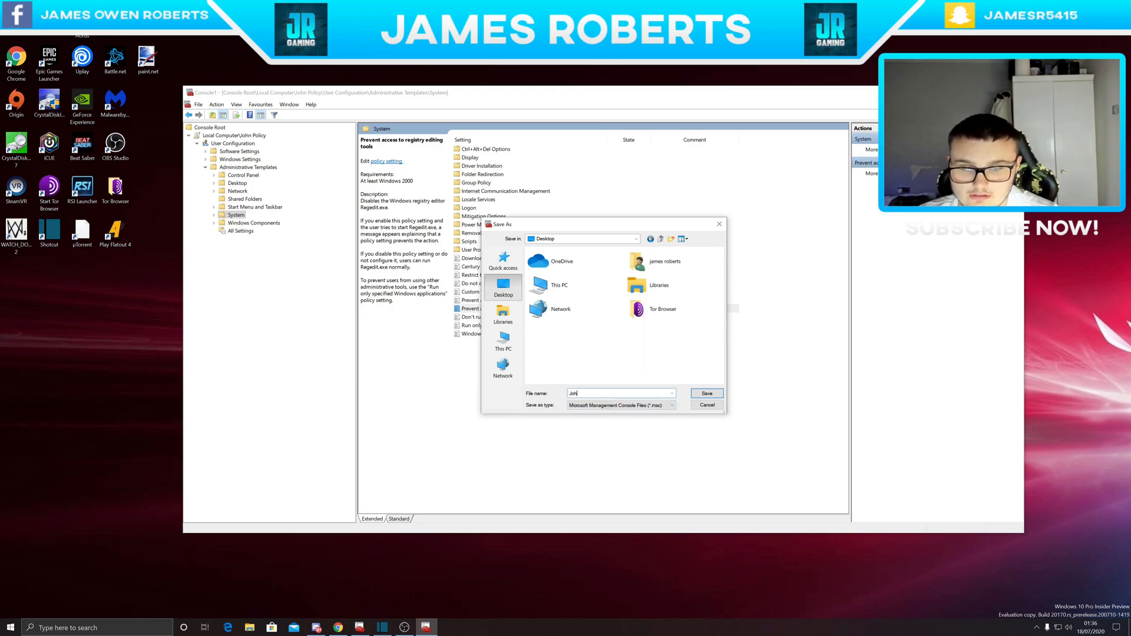
pyautogui.click(707, 393)
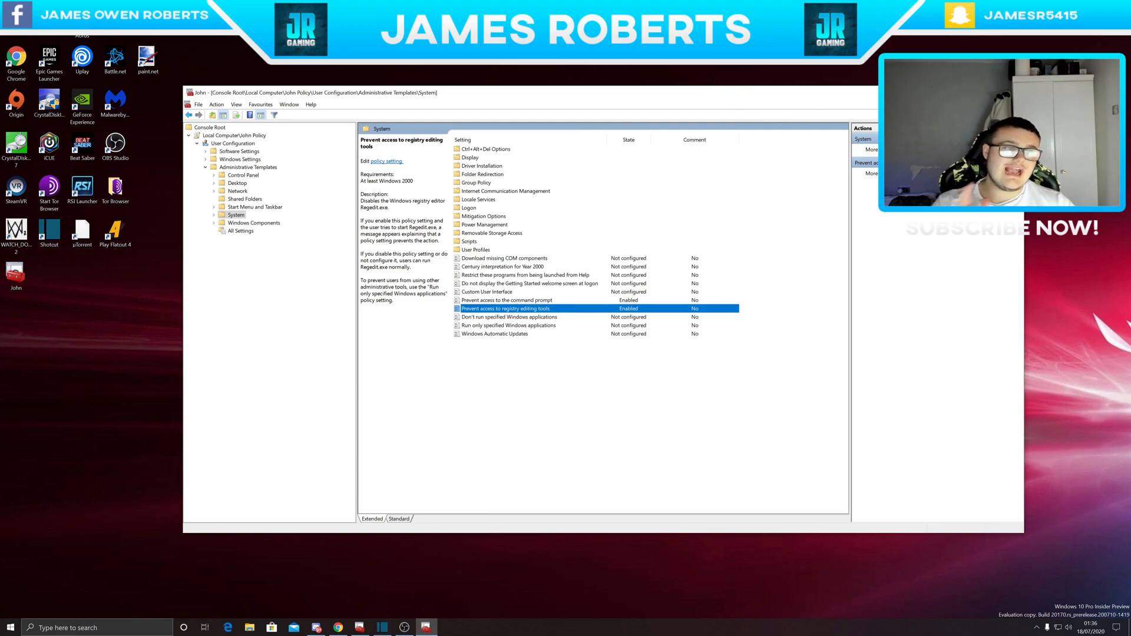
# Close the console and move its saved file below the paint.net shortcut on the desktop.
pyautogui.click(1010, 92)
pyautogui.moveTo(23, 285)
pyautogui.mouseDown()
pyautogui.moveTo(226, 146)
pyautogui.moveTo(158, 112)
pyautogui.mouseUp()
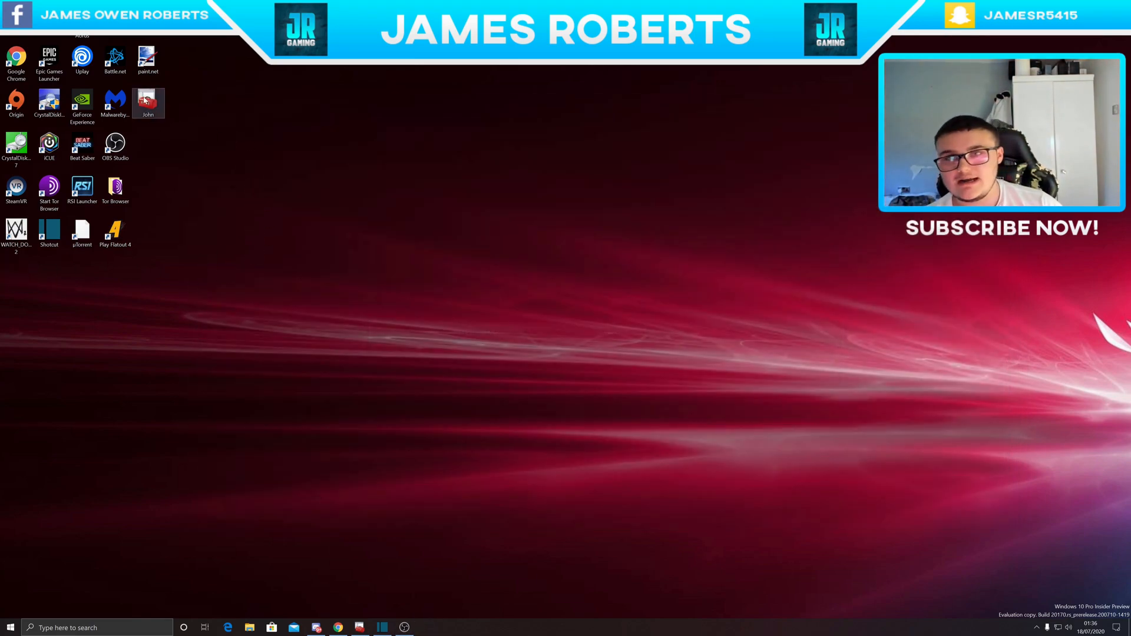